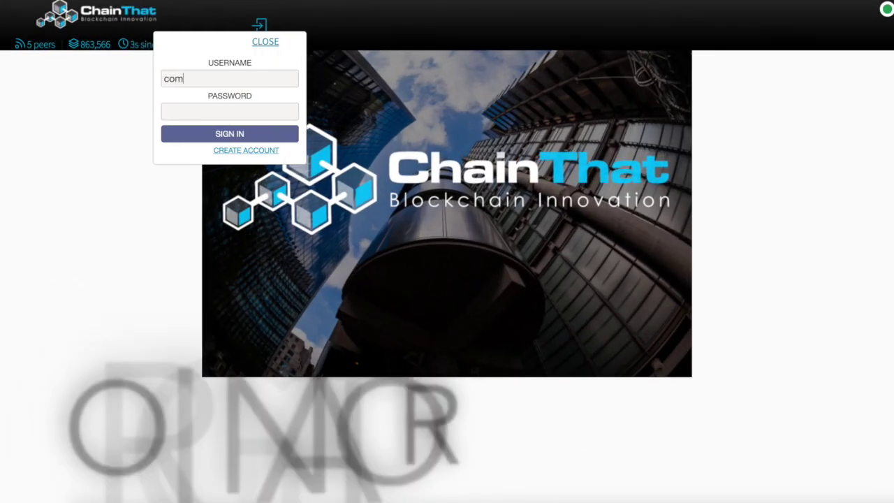
# Step: Enter the account password to sign in to the originator company's account
pyautogui.press('Tab')
pyautogui.write('********')
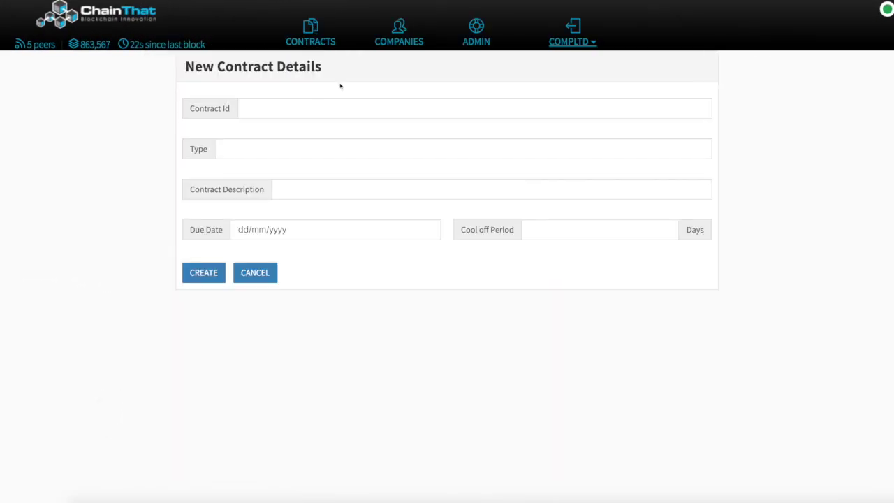
# Step: Create contract "contract01" with type Software Development, description Web Design, due date 16/06/2016 and a 7-day cool off period
pyautogui.click(313, 108)
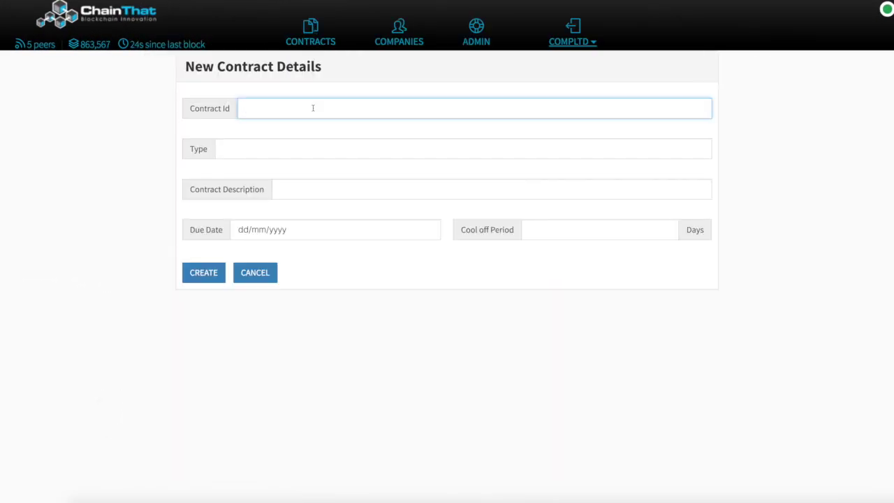
pyautogui.click(309, 148)
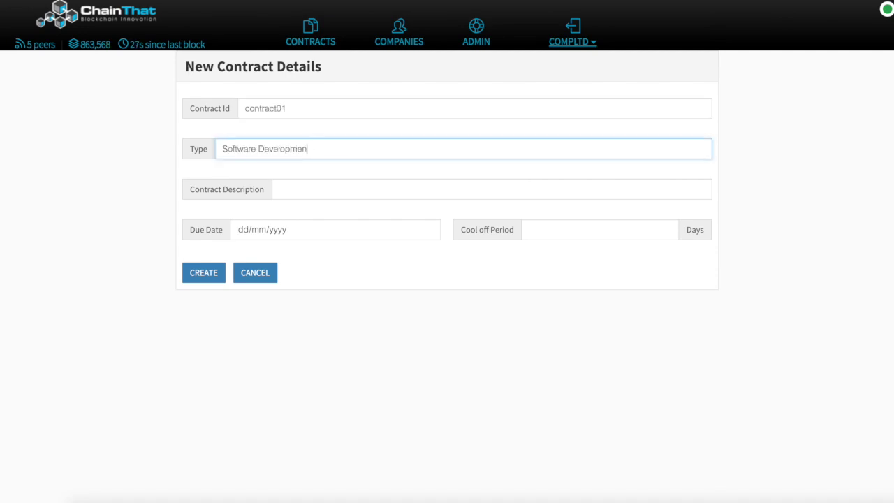
pyautogui.click(310, 189)
pyautogui.write('Web Design')
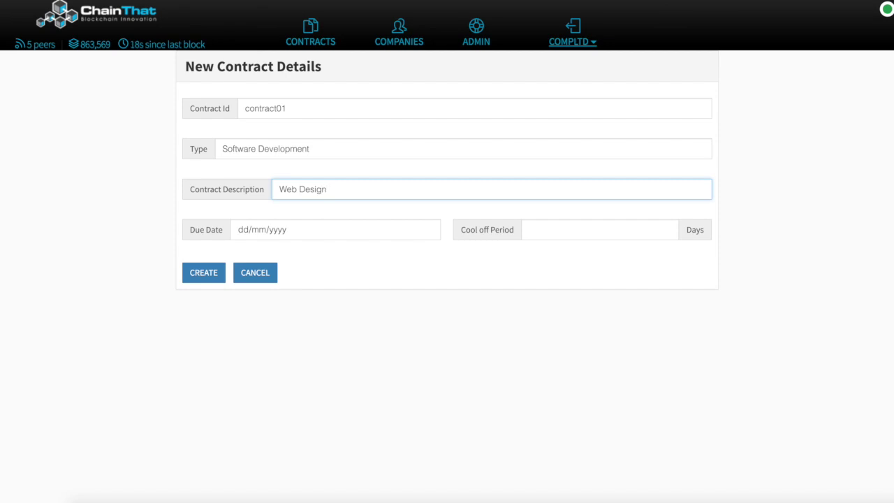
pyautogui.click(428, 230)
pyautogui.click(312, 315)
pyautogui.click(559, 230)
pyautogui.write('16/06/2016')
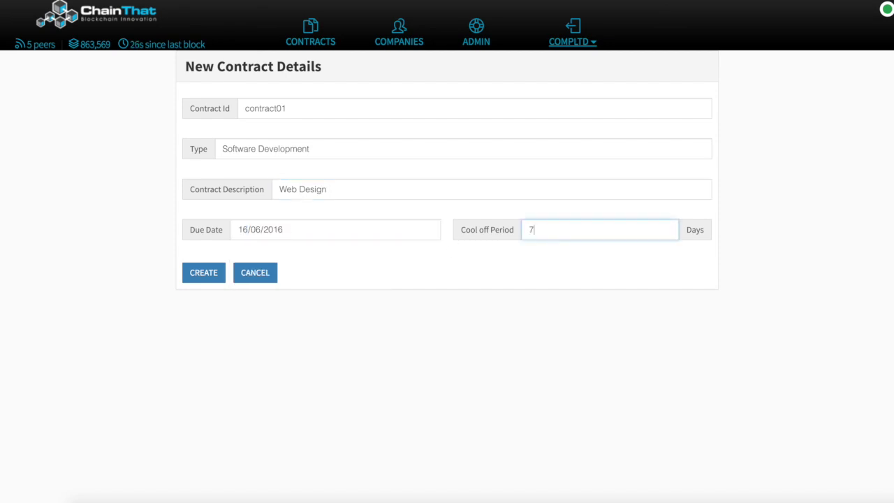
pyautogui.click(202, 274)
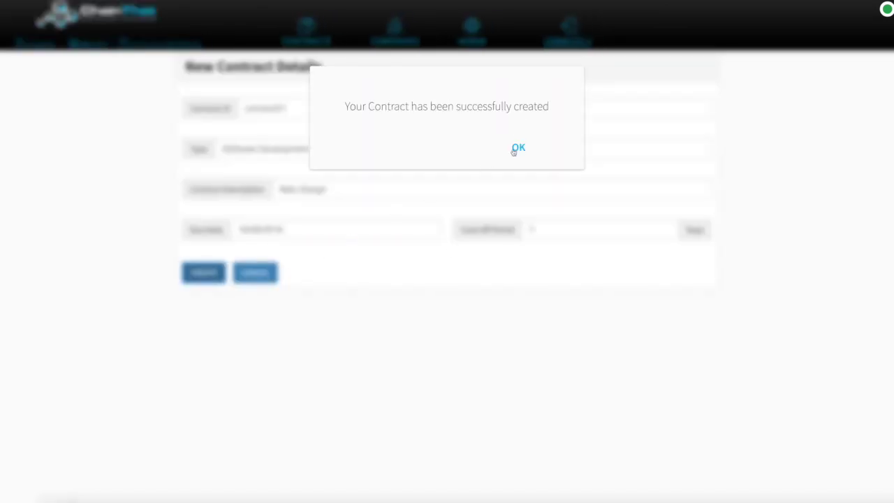
pyautogui.click(518, 148)
# Step: Upload SW DEV CONTRACT V1.txt to contract01 with the comment "Standard Contract (SW)"
pyautogui.click(433, 157)
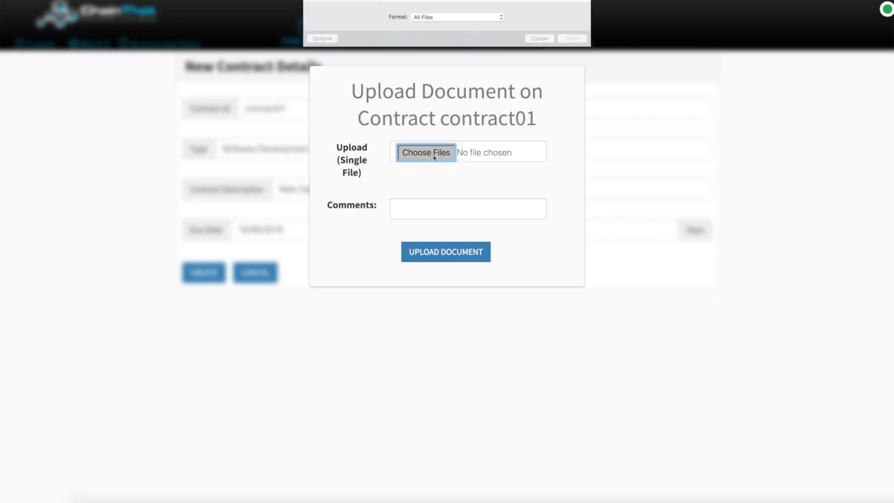
pyautogui.click(439, 19)
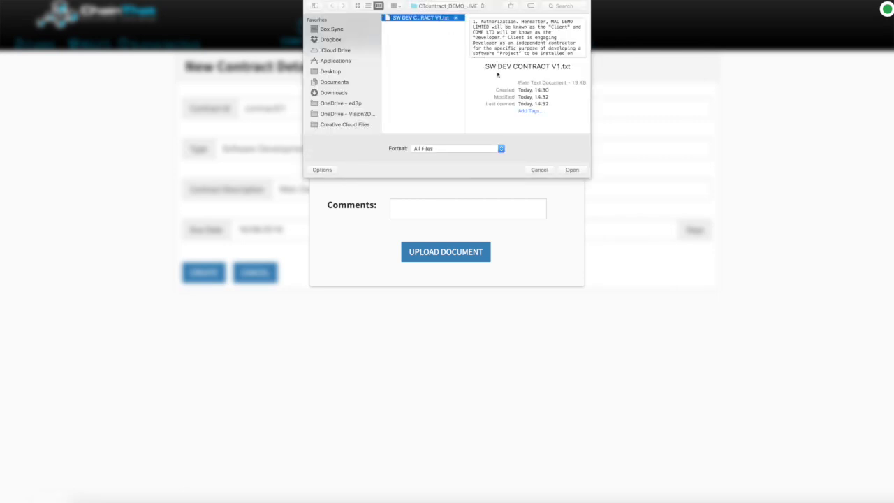
pyautogui.click(572, 170)
pyautogui.click(492, 210)
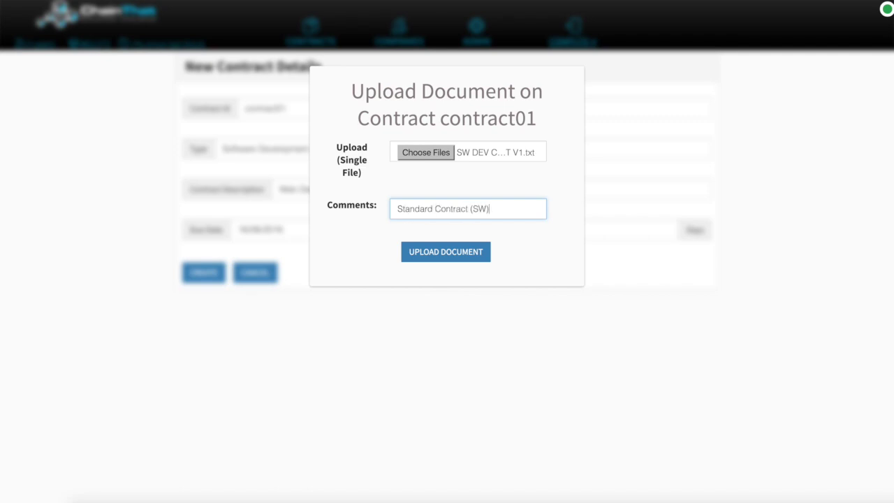
pyautogui.click(472, 254)
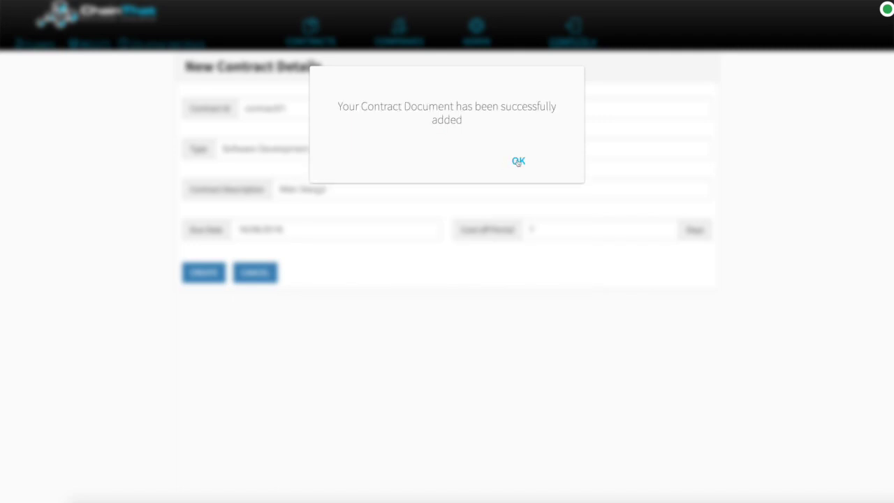
pyautogui.click(518, 162)
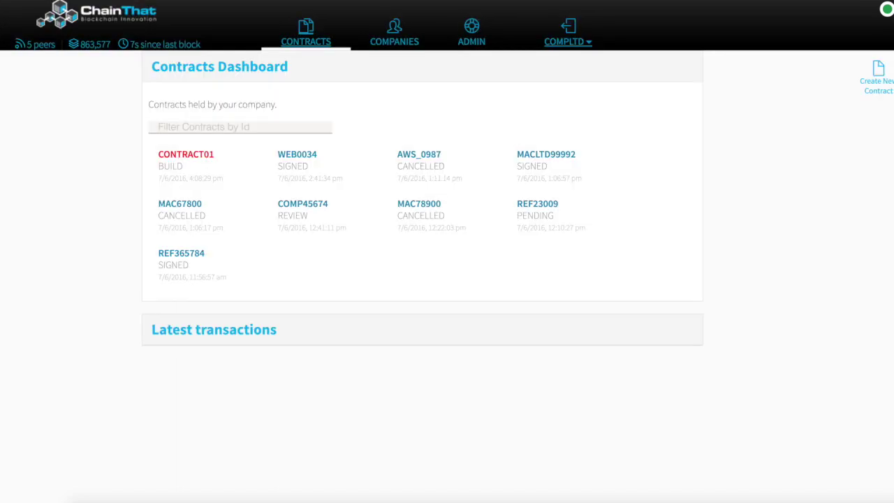
# Step: Open the contract01 details and set MAC DEMO LIMITED as counterparty with the comment "Please review contract"
pyautogui.click(183, 160)
pyautogui.click(458, 288)
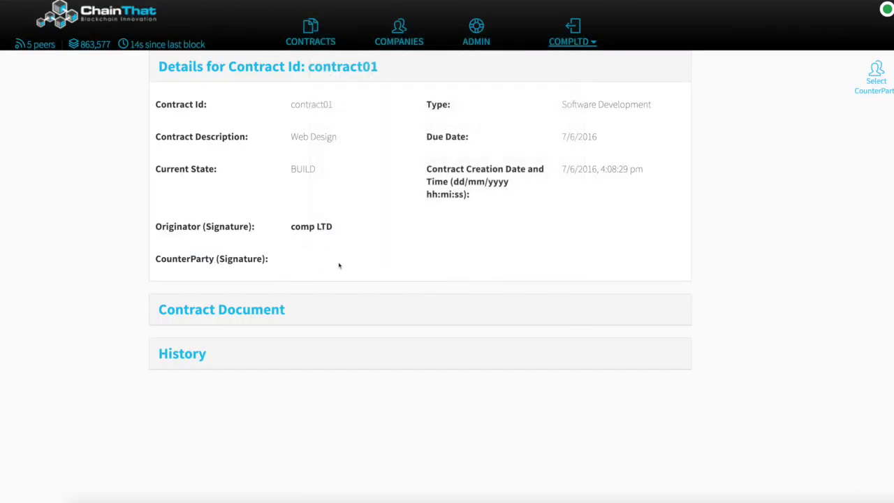
pyautogui.click(885, 90)
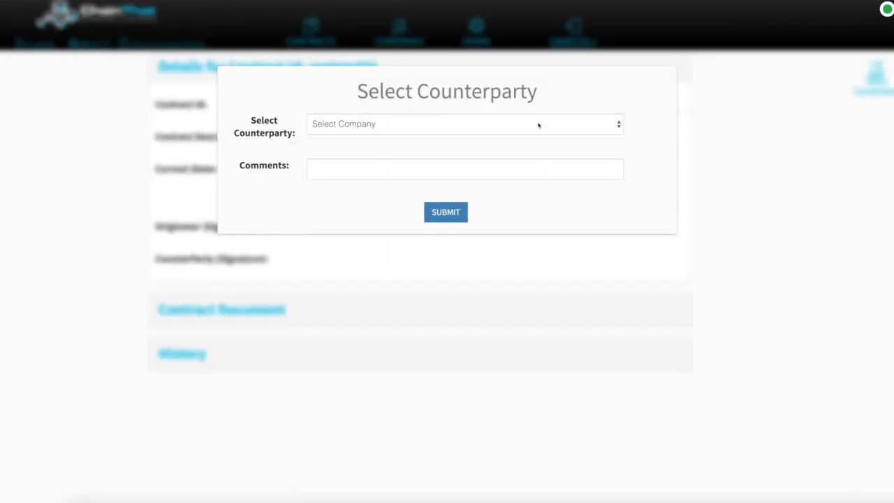
pyautogui.click(539, 125)
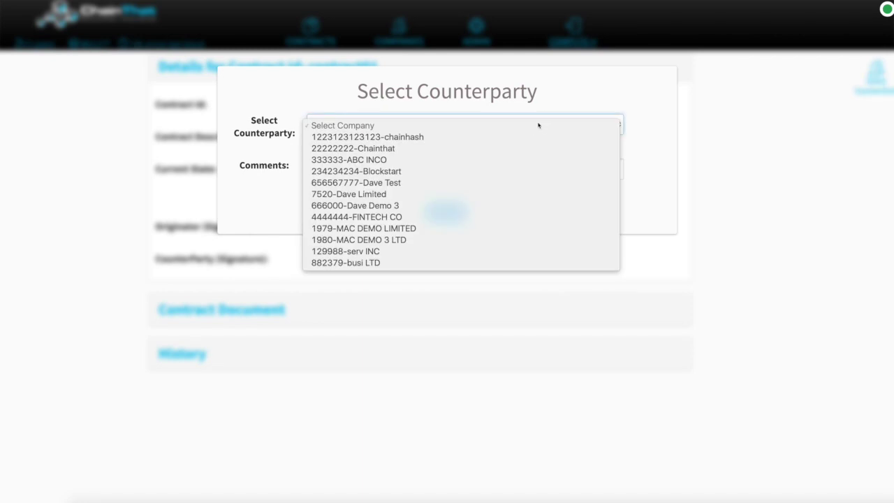
pyautogui.click(429, 229)
pyautogui.click(399, 171)
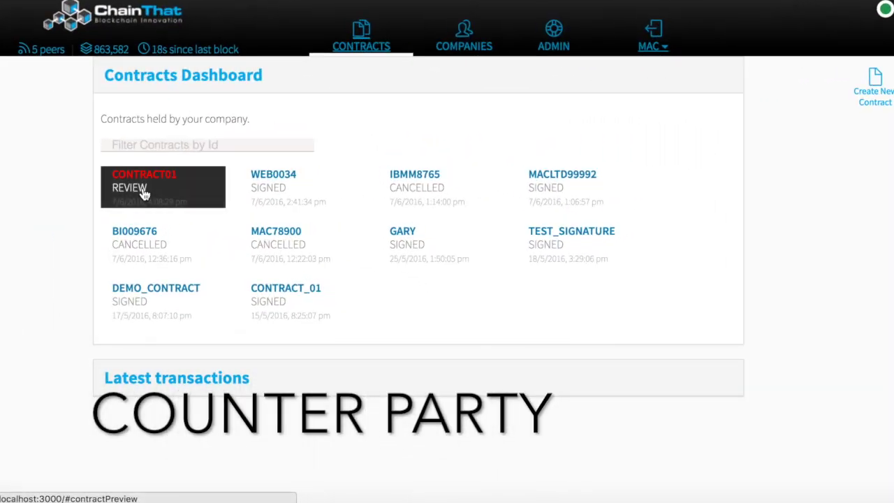
# Step: As the counterparty, open the contract01 details and read through the text of its contract document
pyautogui.click(143, 192)
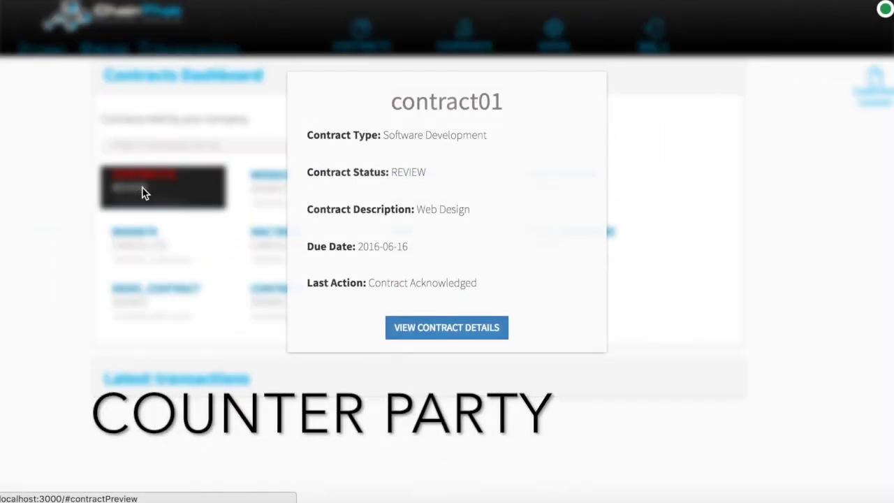
pyautogui.click(469, 338)
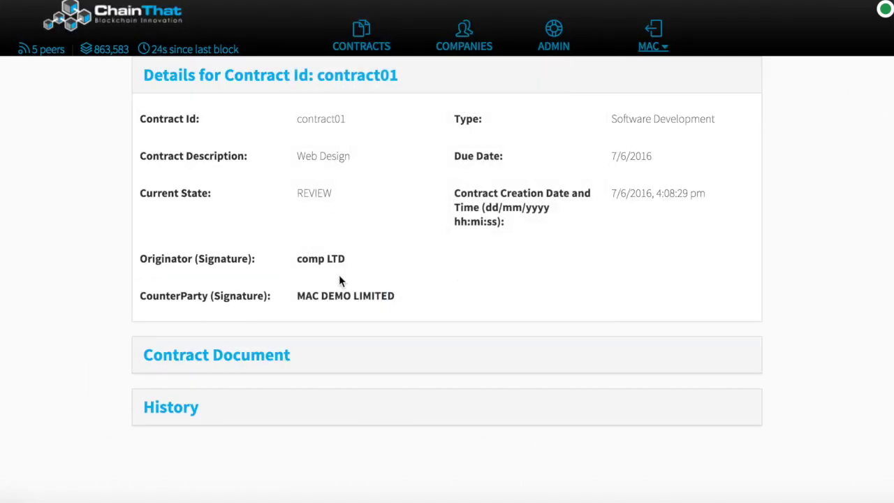
pyautogui.click(336, 78)
pyautogui.click(253, 135)
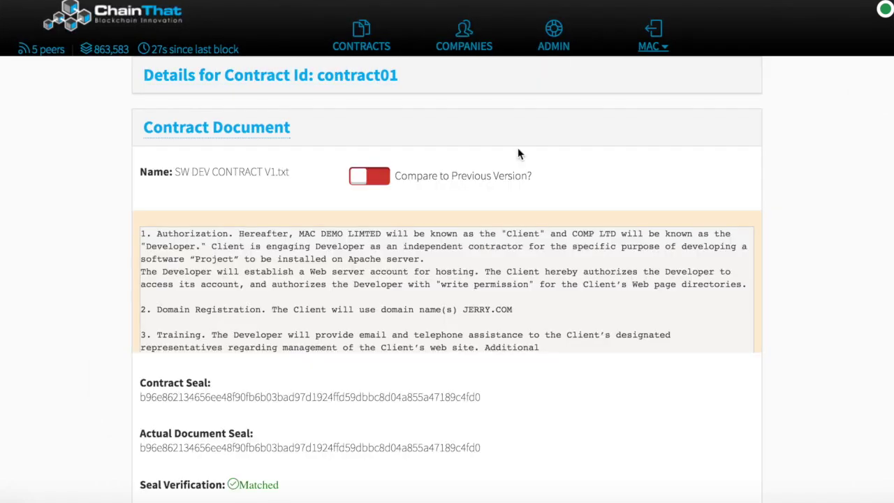
pyautogui.scroll(-8, 662, 299)
pyautogui.scroll(6, 662, 299)
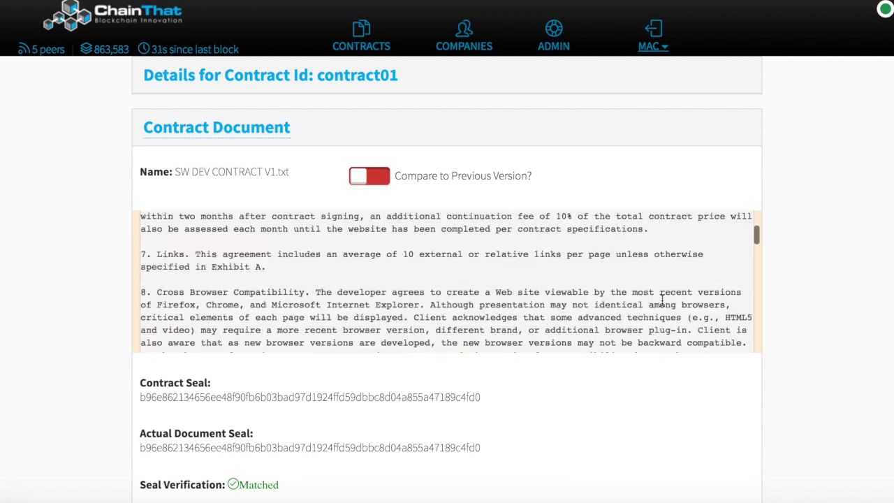
pyautogui.scroll(1, 698, 299)
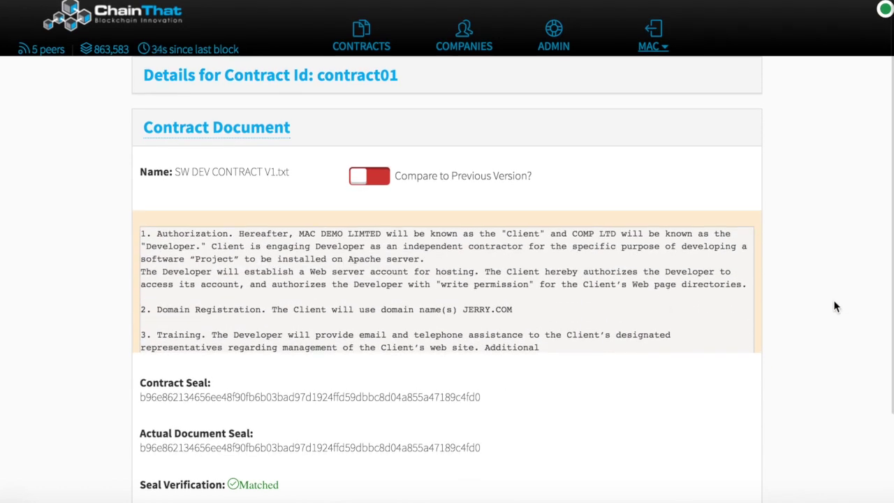
# Step: Request a change on contract01 with the comment "Please change domain to Chainthat.com. Remove section 3"
pyautogui.scroll(-1, 834, 306)
pyautogui.scroll(-1, 834, 306)
pyautogui.click(362, 421)
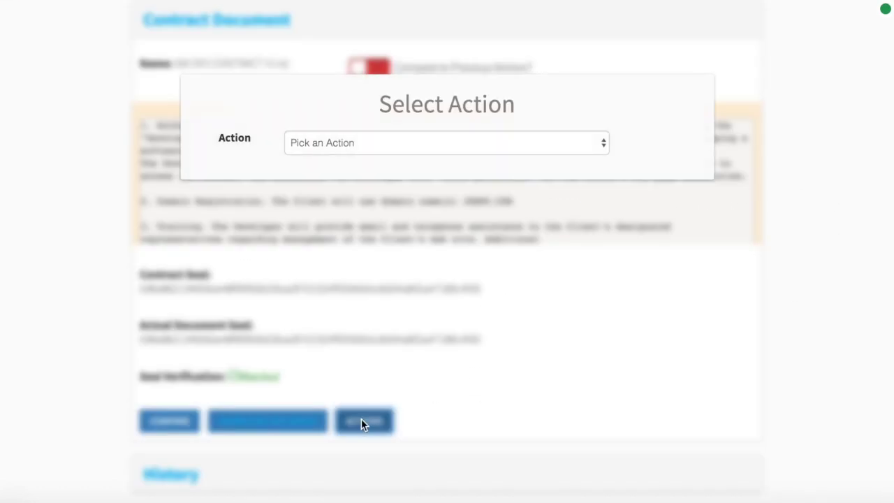
pyautogui.click(529, 144)
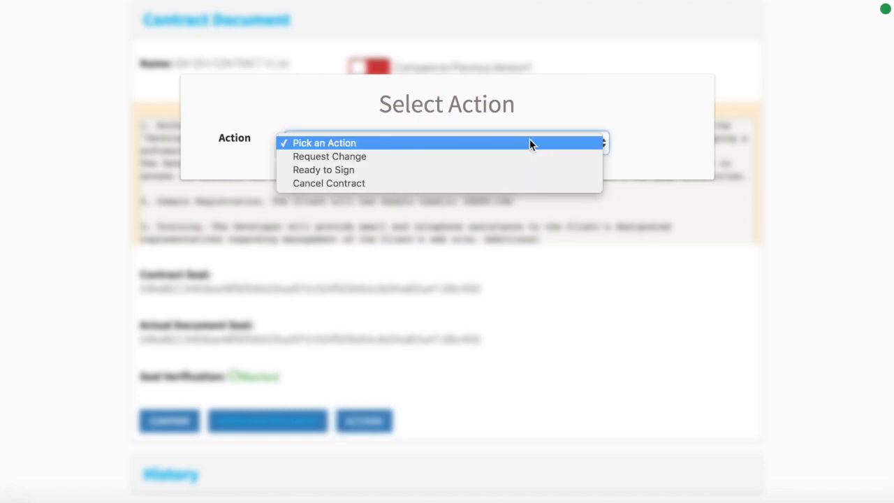
pyautogui.click(379, 160)
pyautogui.click(335, 237)
pyautogui.write('Pl')
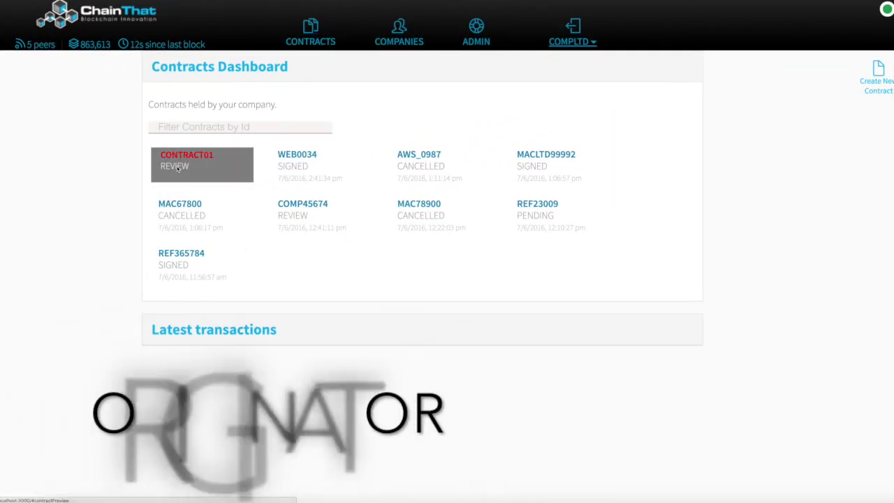
# Step: As the originator, open the contract01 details and review the change requests in its history
pyautogui.click(174, 167)
pyautogui.click(421, 286)
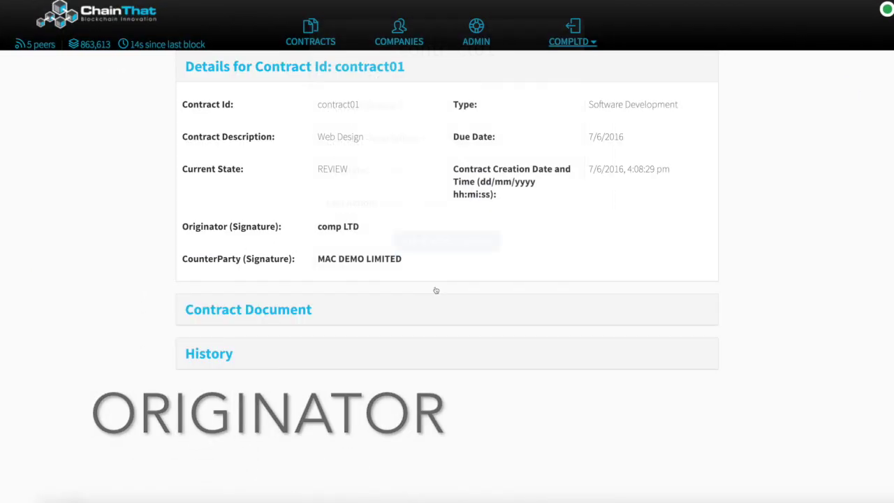
pyautogui.click(225, 67)
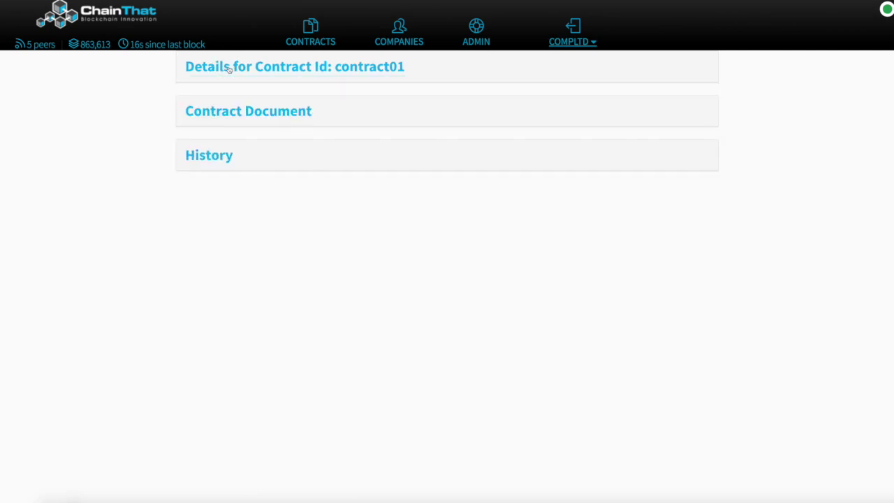
pyautogui.click(210, 156)
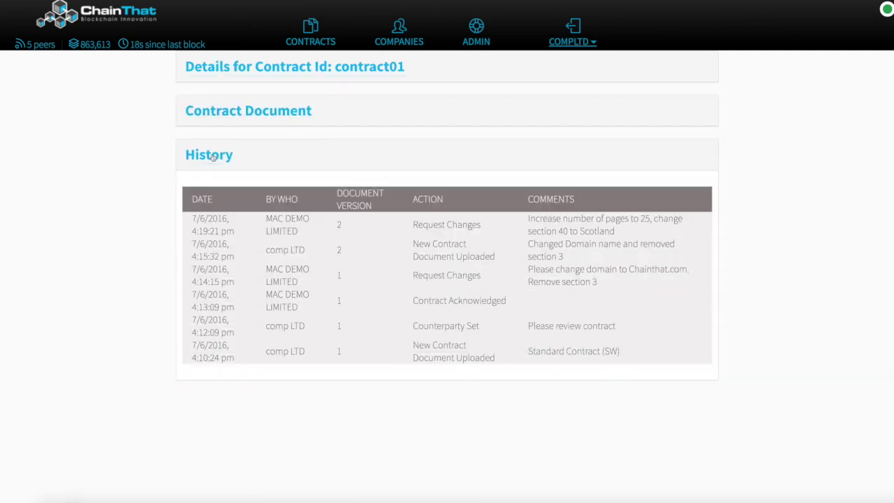
pyautogui.click(213, 156)
# Step: Upload SW DEV CONTRACT V3.txt as a new document version of contract01 with the comment "Updated as requested"
pyautogui.click(239, 112)
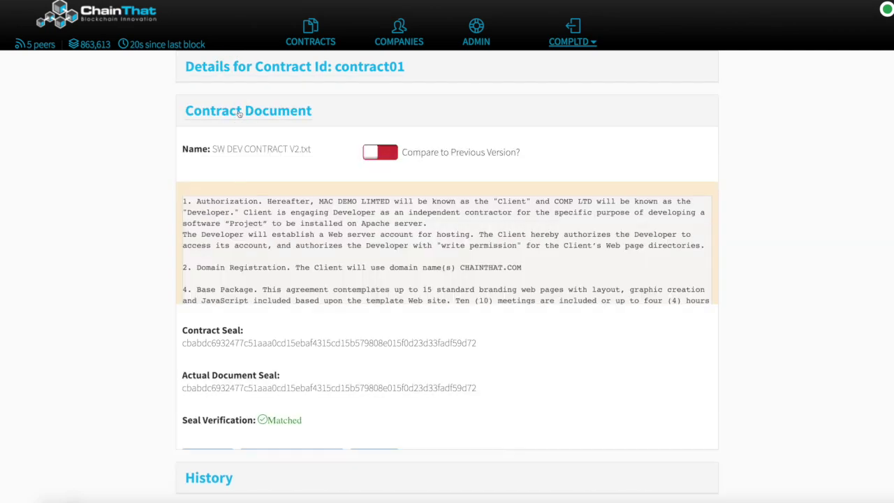
pyautogui.click(359, 458)
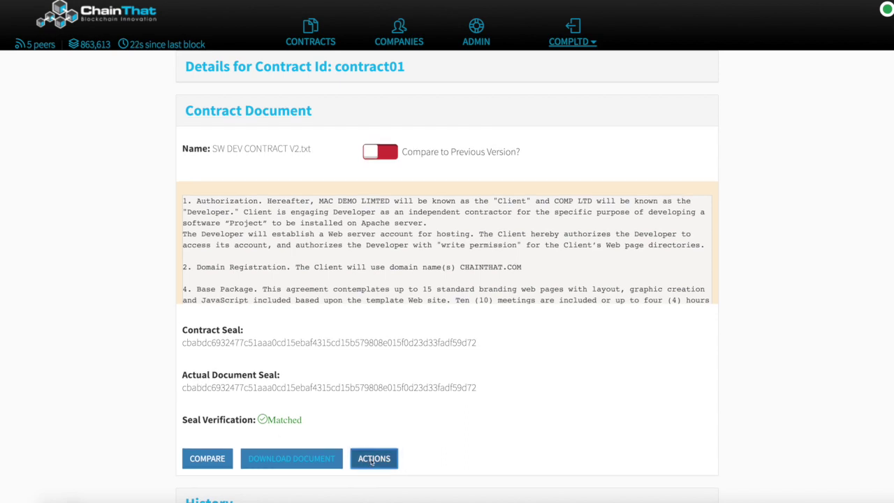
pyautogui.click(384, 125)
pyautogui.click(371, 137)
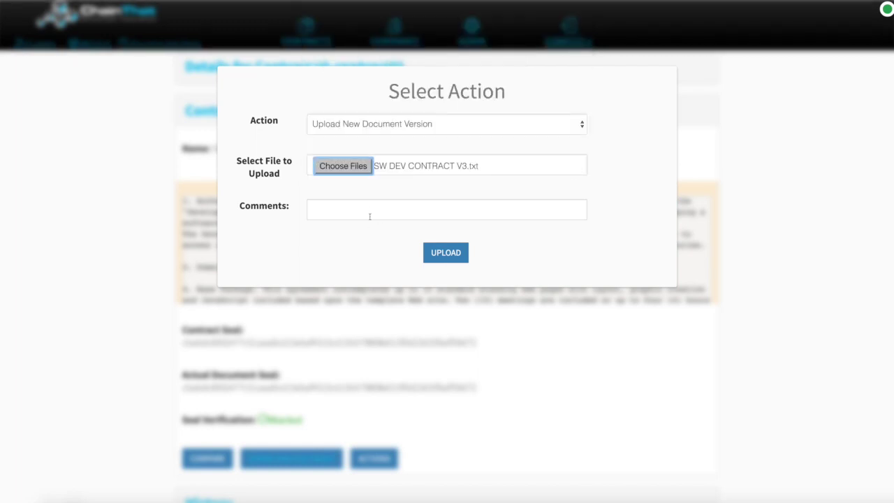
pyautogui.click(371, 212)
pyautogui.write('Updated as requested')
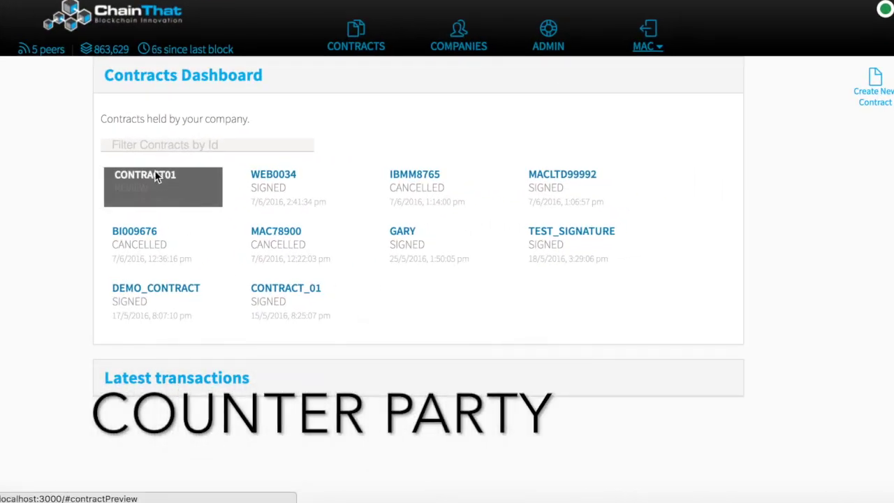
# Step: As the counterparty, reopen the contract01 details and check the latest uploads and comments in its history
pyautogui.click(157, 177)
pyautogui.click(447, 331)
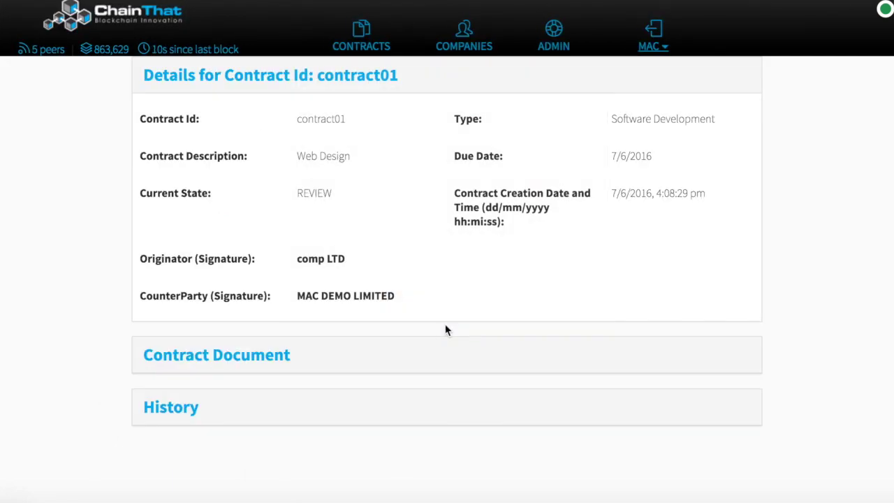
pyautogui.click(318, 82)
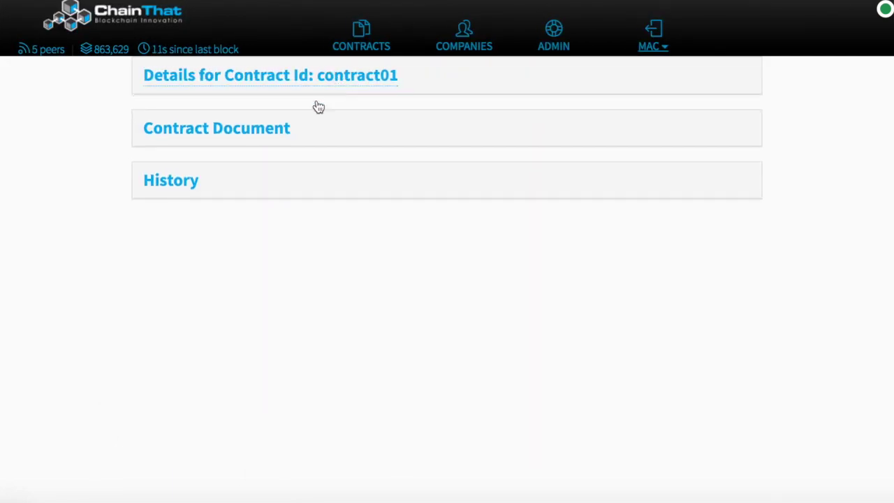
pyautogui.click(181, 187)
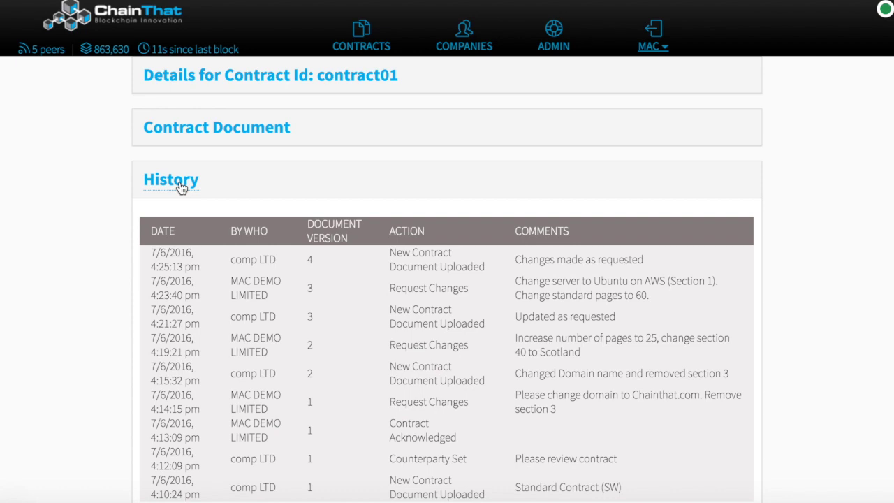
pyautogui.click(183, 185)
# Step: Compare SW DEV CONTRACT V4.txt with its previous version and examine the marked changes in the Authorization and Base Package sections
pyautogui.click(242, 133)
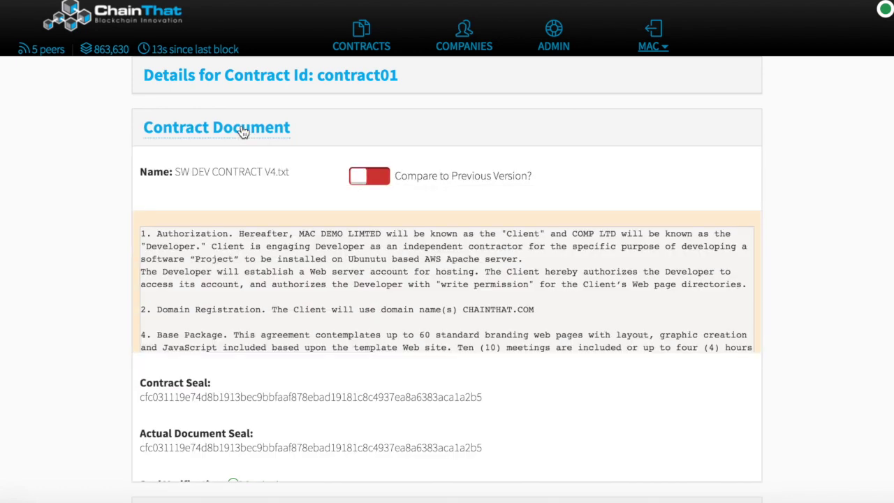
pyautogui.scroll(-3, 836, 137)
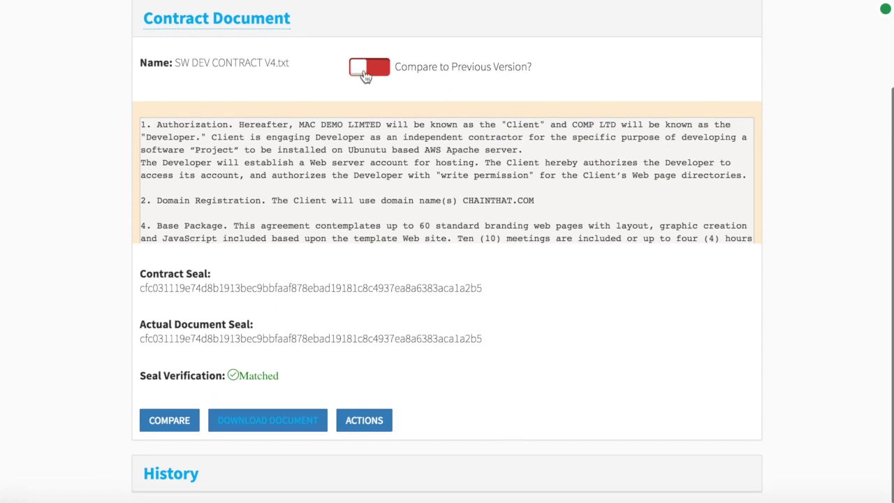
pyautogui.click(364, 76)
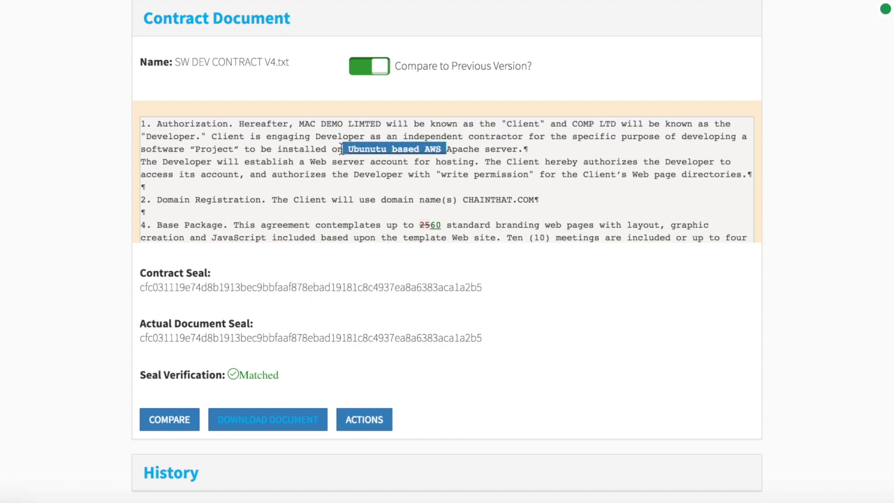
pyautogui.moveTo(442, 227); pyautogui.dragTo(429, 230)
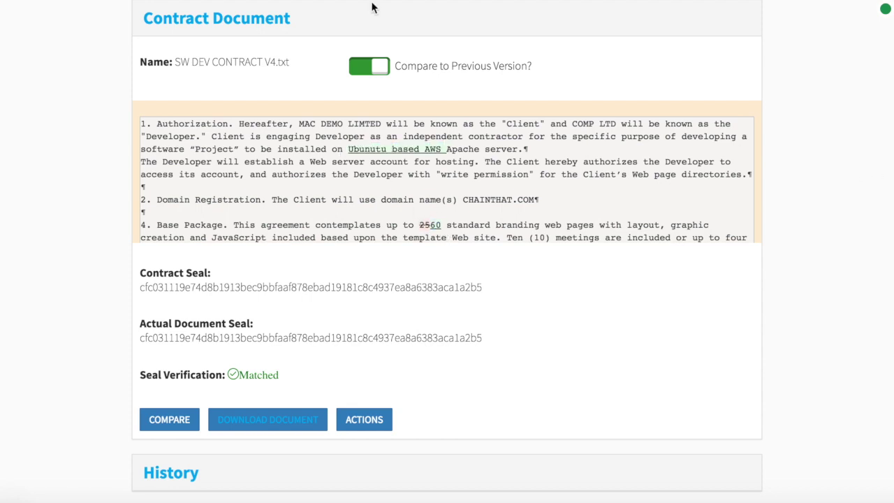
# Step: Turn off the version comparison and choose Ready to Sign as the counterparty's action on contract01
pyautogui.click(381, 66)
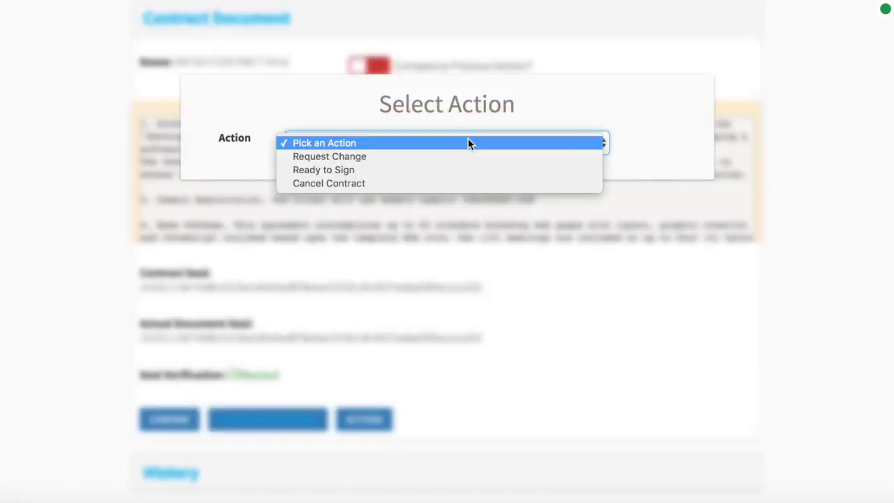
pyautogui.click(355, 173)
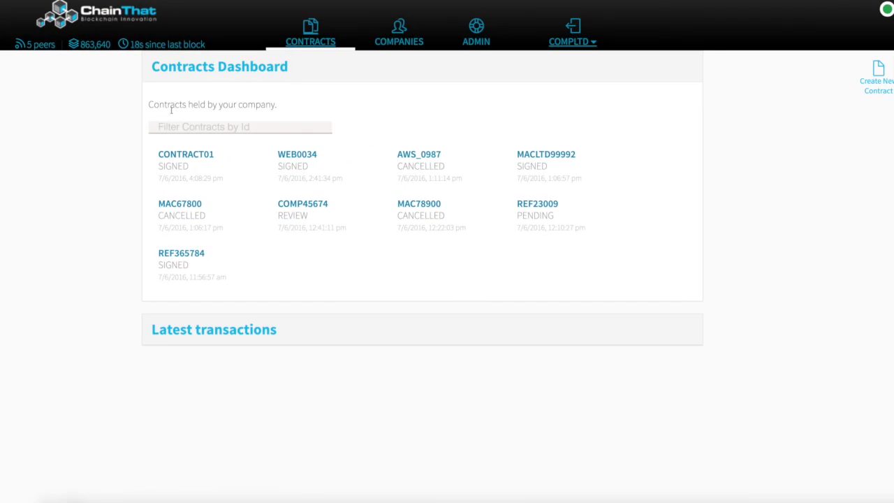
# Step: As the originator, open the counterparty's signature transaction from the contract01 details and check the signing company's details
pyautogui.click(183, 165)
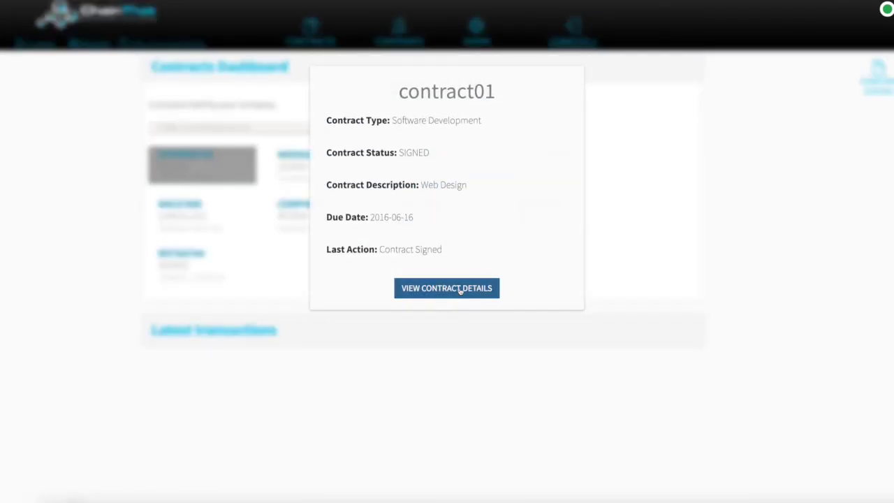
pyautogui.click(460, 289)
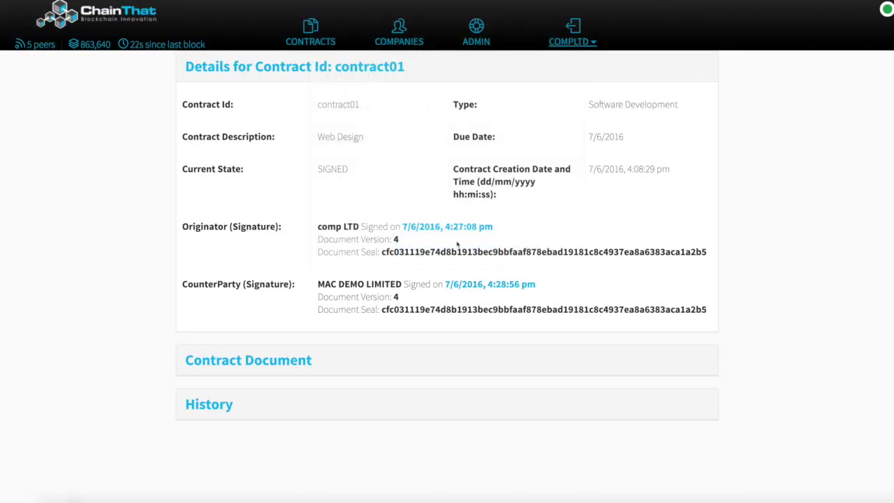
pyautogui.click(487, 286)
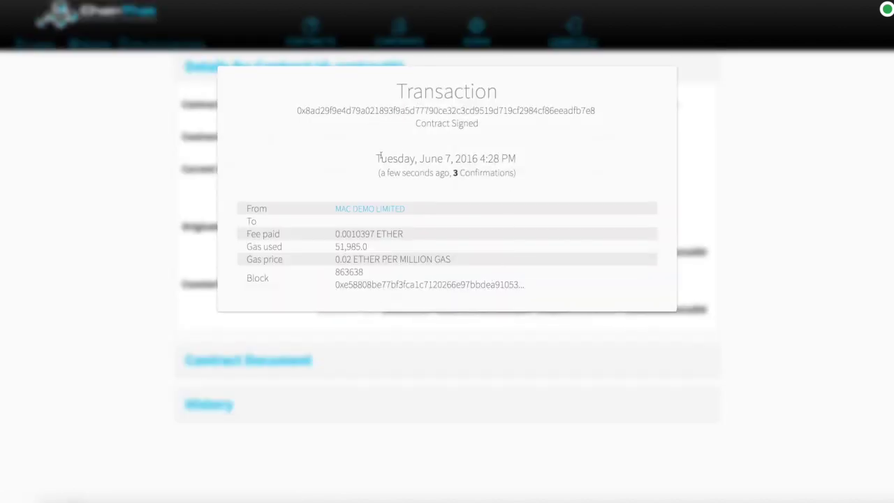
pyautogui.click(352, 210)
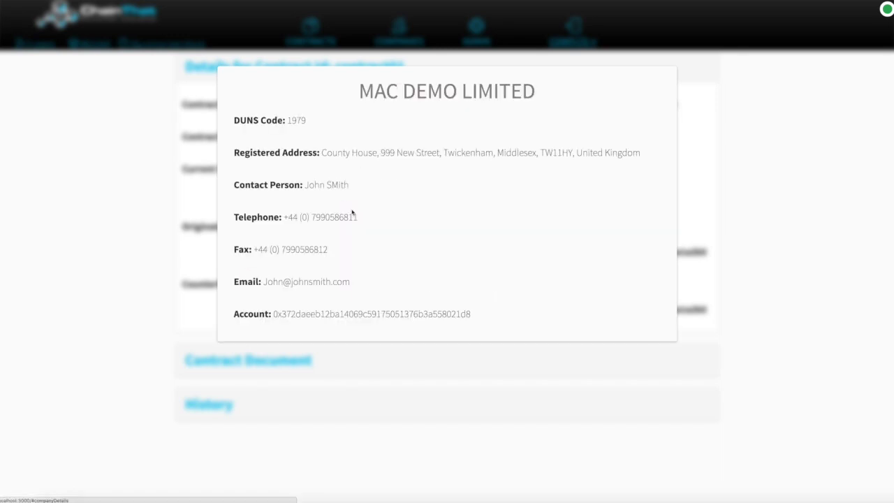